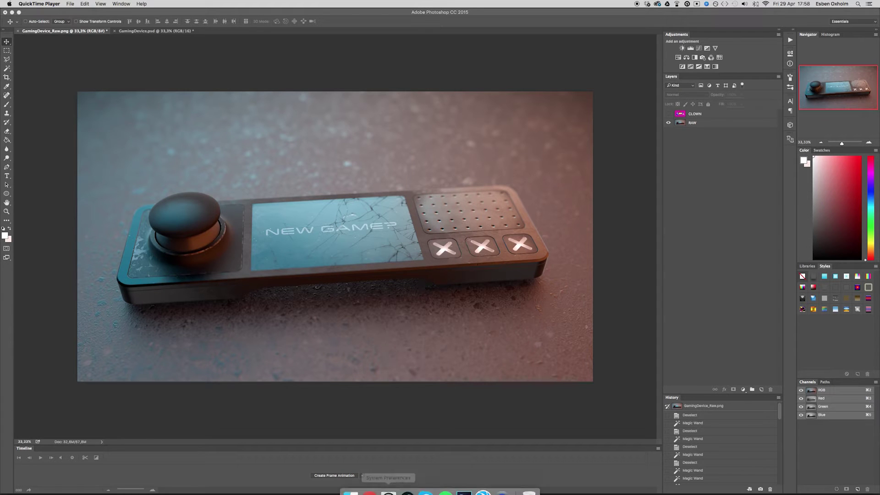
Reload the creator's Gumroad page in Chrome, then minimize Chrome to reveal the GamingDevice_Raw.png render.
click(369, 482)
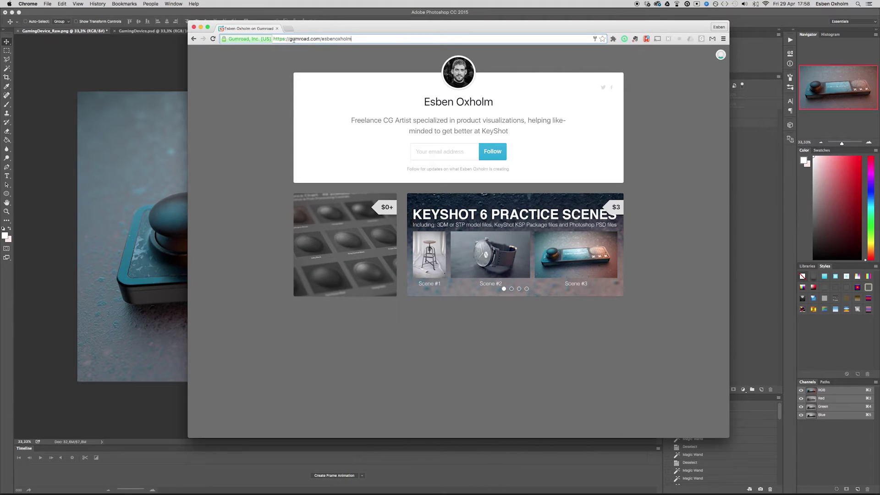
key(Return)
drag(323, 39, 360, 38)
click(360, 38)
click(201, 27)
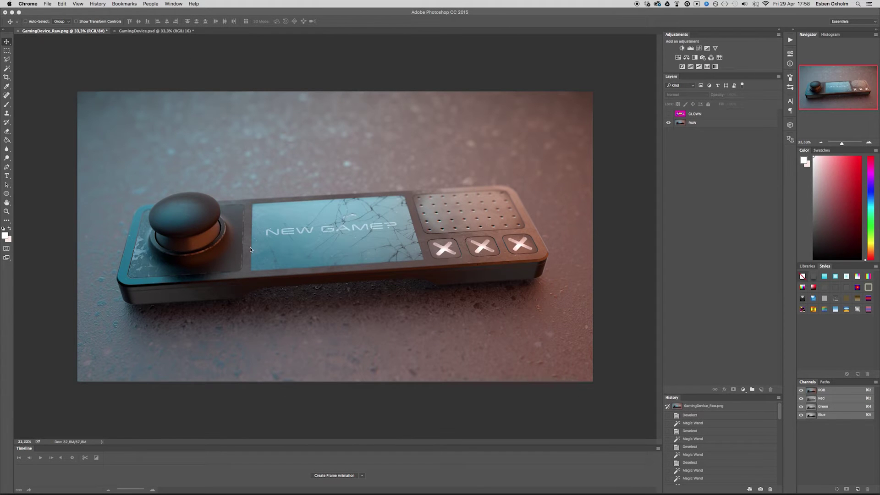
click(145, 37)
click(145, 31)
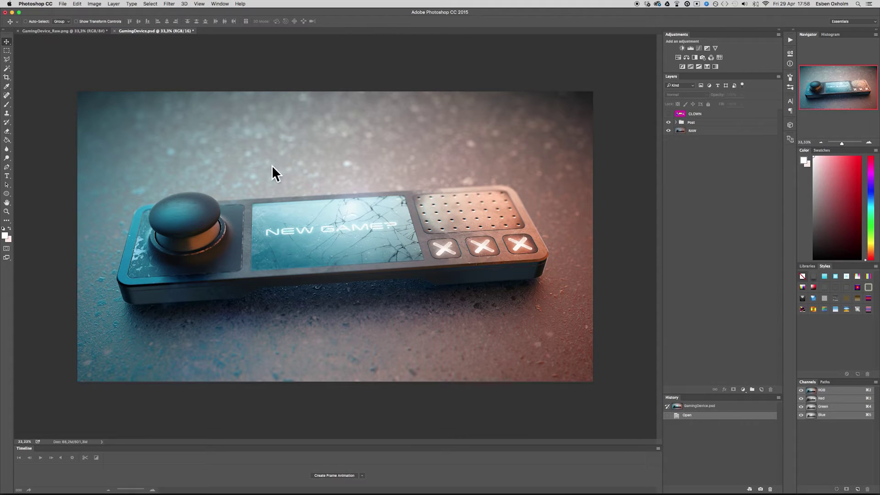
click(675, 122)
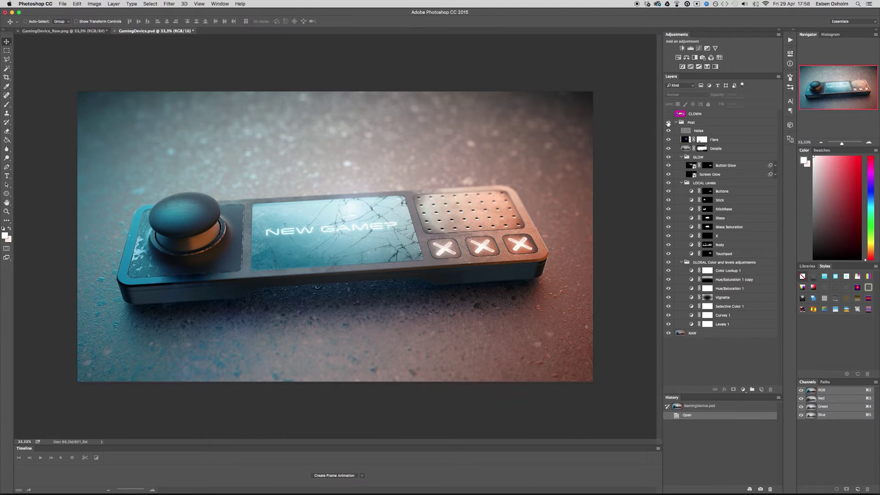
click(668, 122)
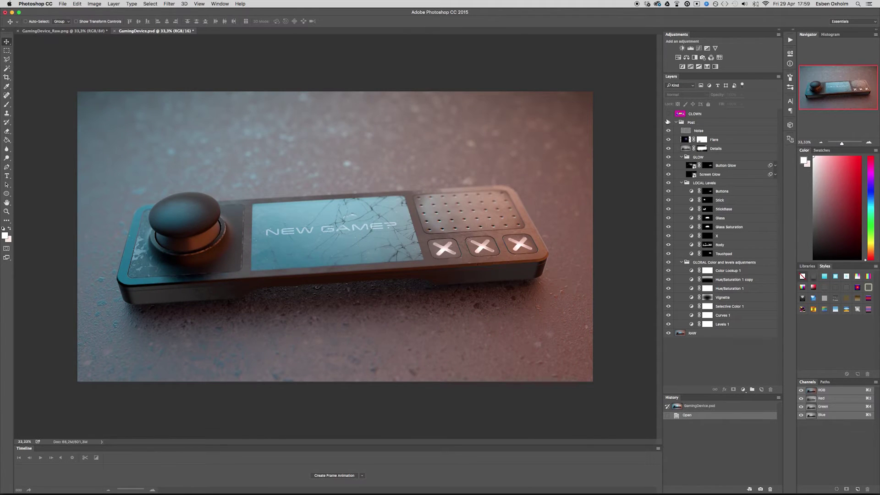
click(668, 123)
mouse_move(668, 157)
mouse_down()
mouse_move(668, 306)
mouse_move(668, 156)
mouse_up()
click(676, 123)
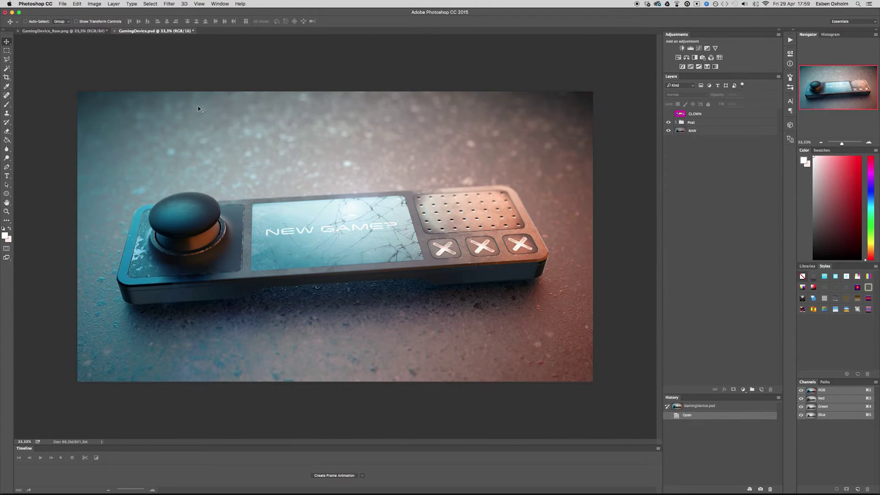
click(87, 30)
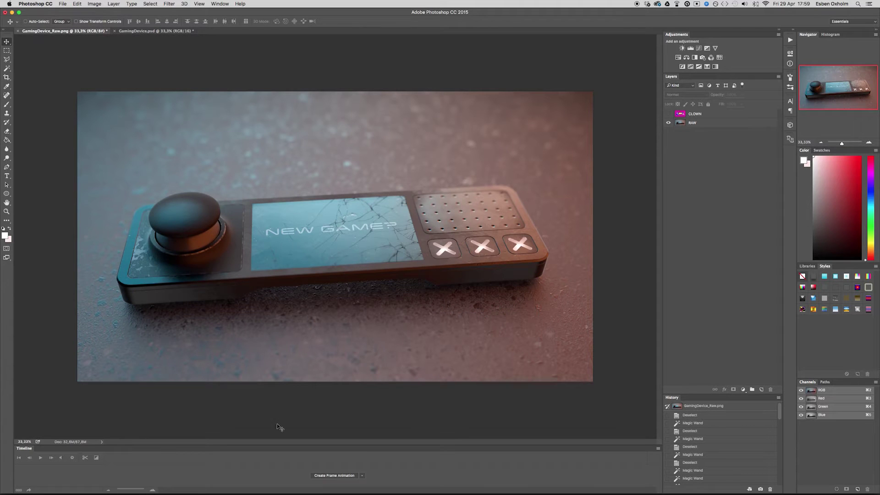
mouse_move(348, 489)
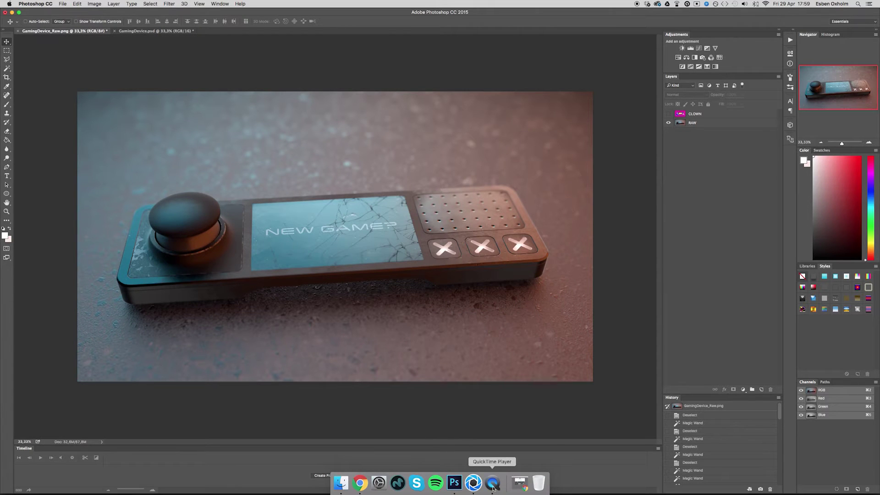
In KeyShot, open the Material Graph on the device body's Paint Metallic Black #3 material.
click(474, 482)
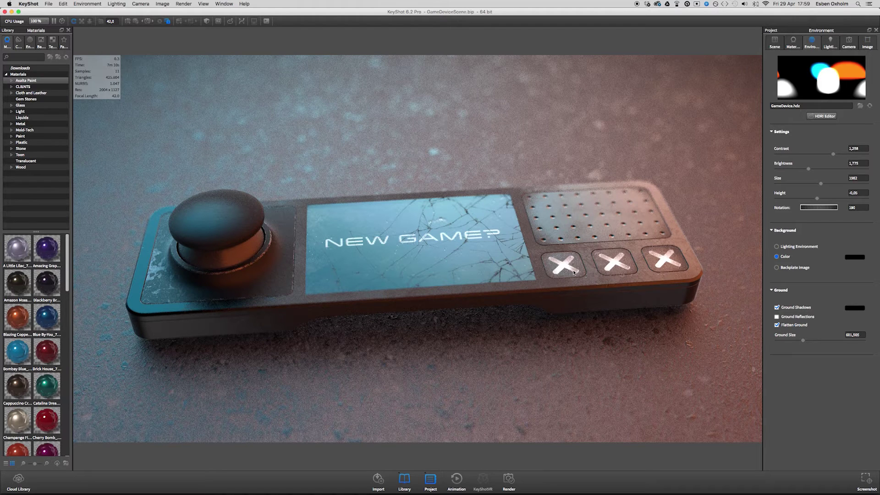
double_click(548, 287)
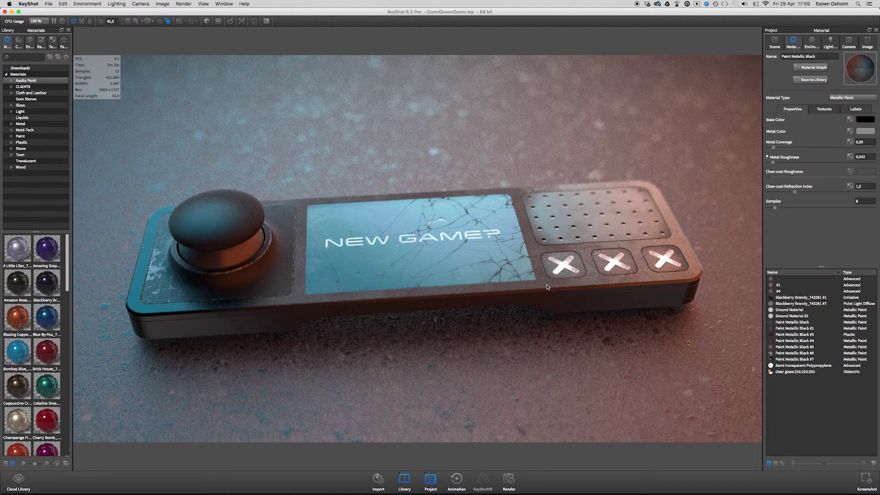
click(810, 68)
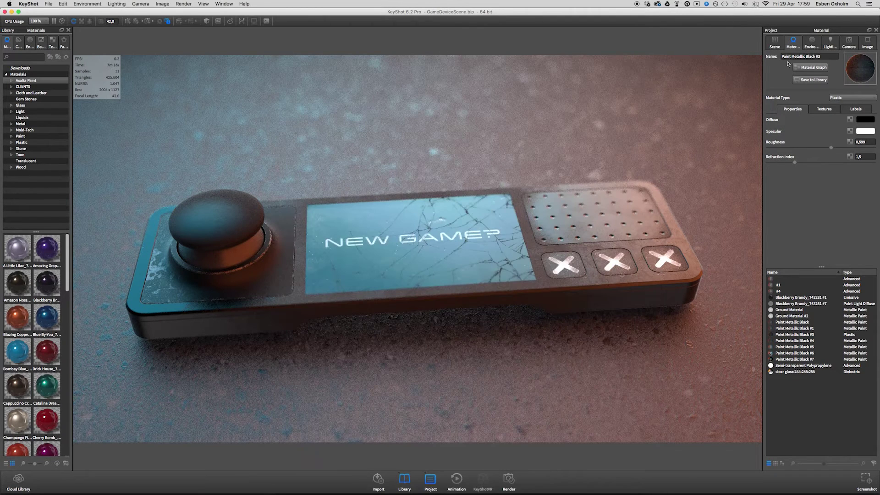
click(801, 69)
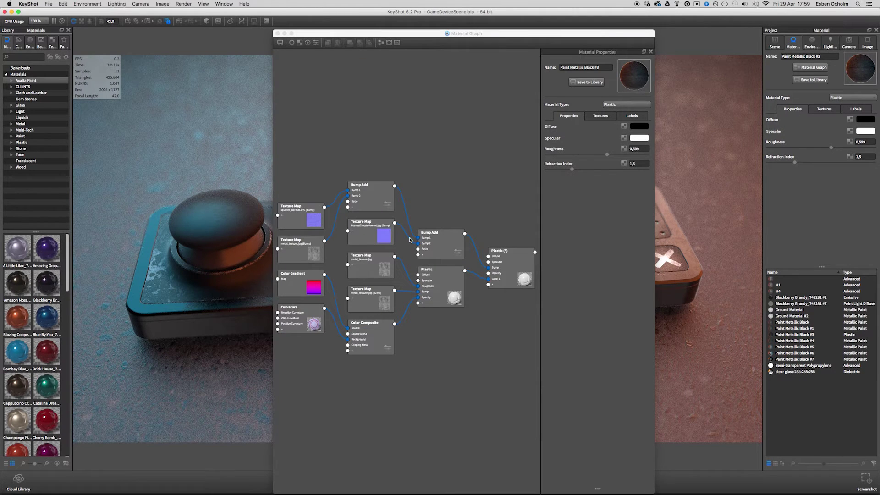
click(436, 160)
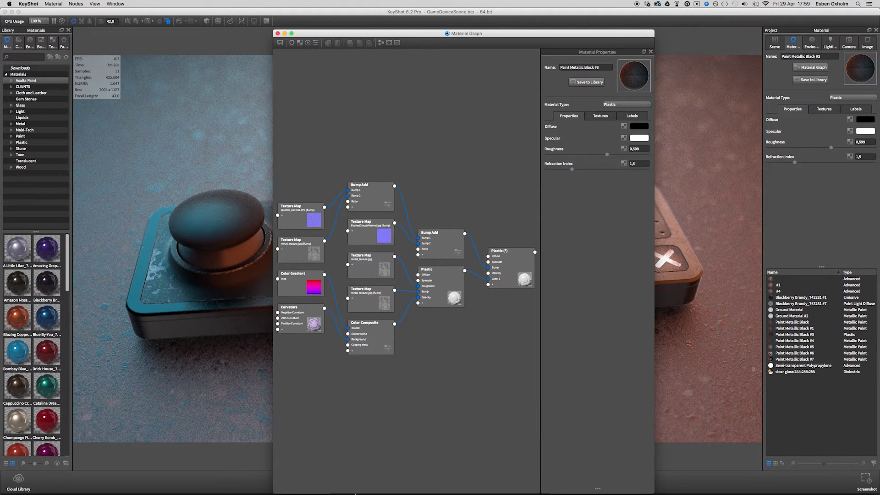
Bring Photoshop back, dismiss the no-layers alert and zoom in on the three X buttons.
mouse_move(360, 493)
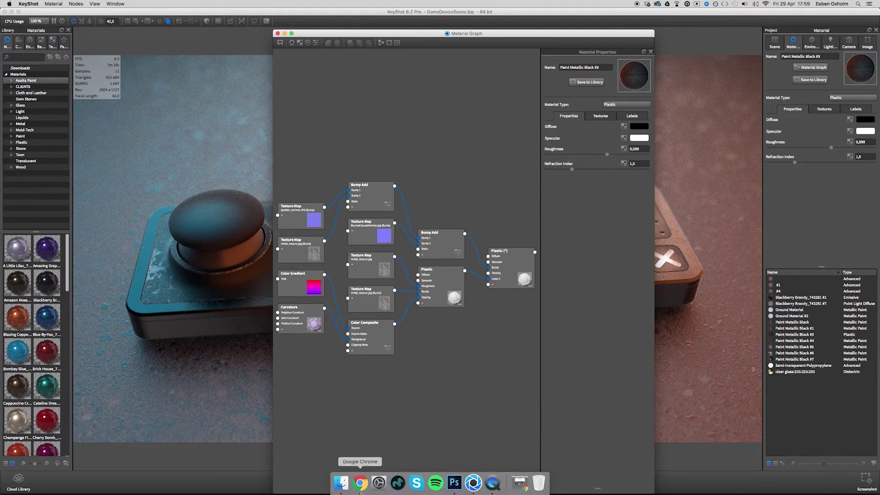
click(454, 483)
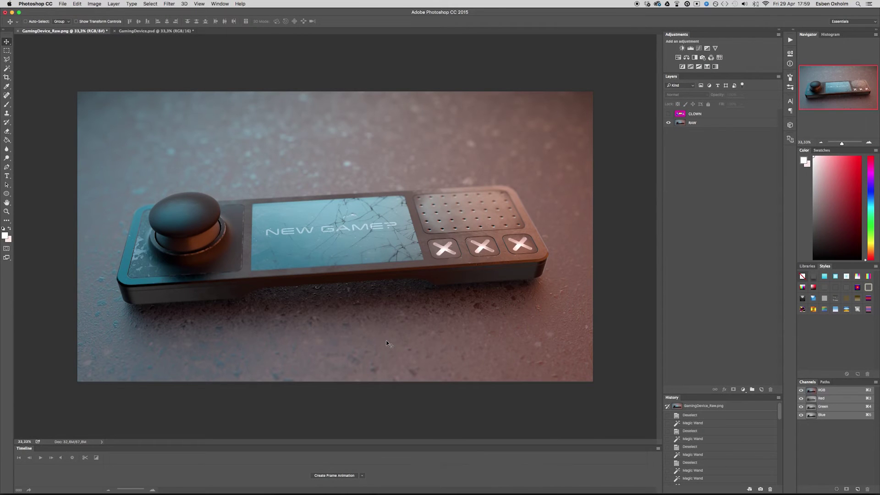
scroll(497, 225, up, 5)
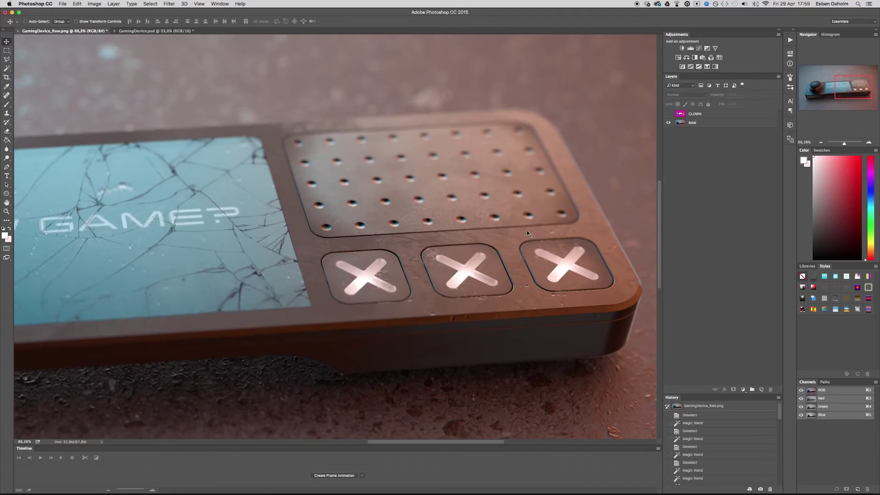
scroll(490, 223, right, 3)
scroll(486, 221, down, 1)
click(482, 220)
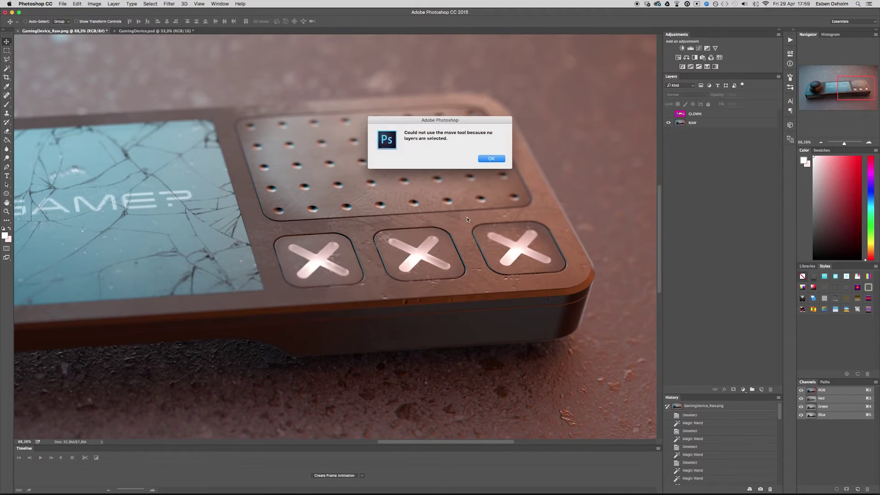
click(487, 154)
key(b)
scroll(466, 224, up, 1)
scroll(466, 224, right, 1)
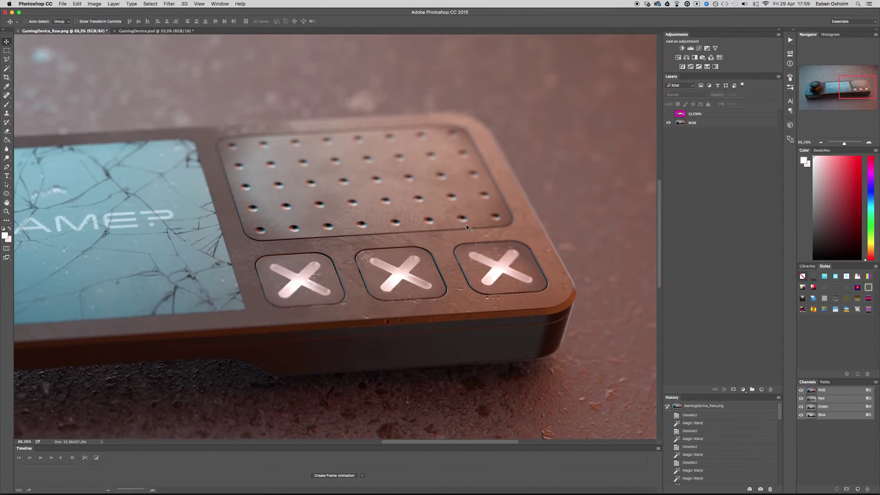
scroll(466, 224, down, 2)
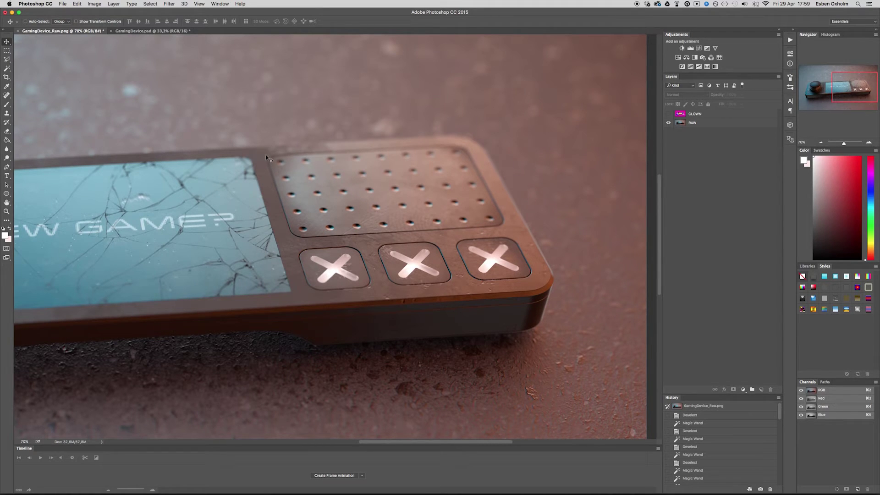
Choose the Magic Wand, make RAW the active layer and select the left button's glowing X.
key(w)
right_click(7, 69)
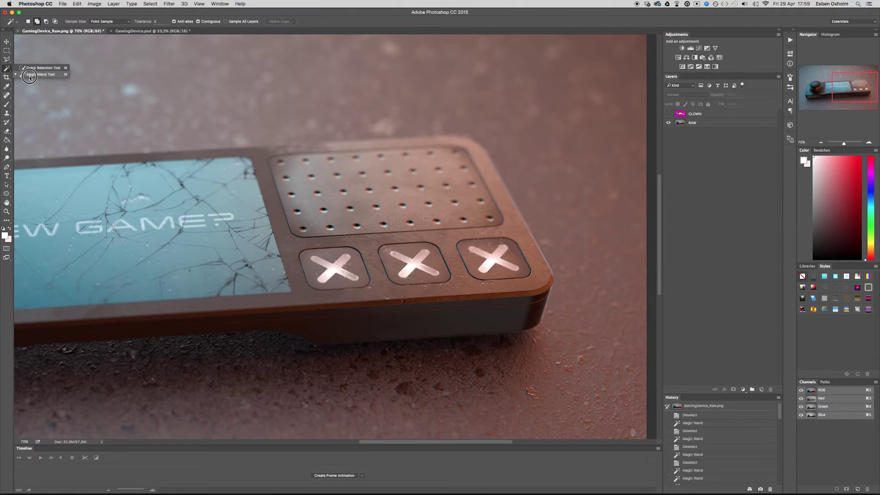
click(29, 75)
click(680, 121)
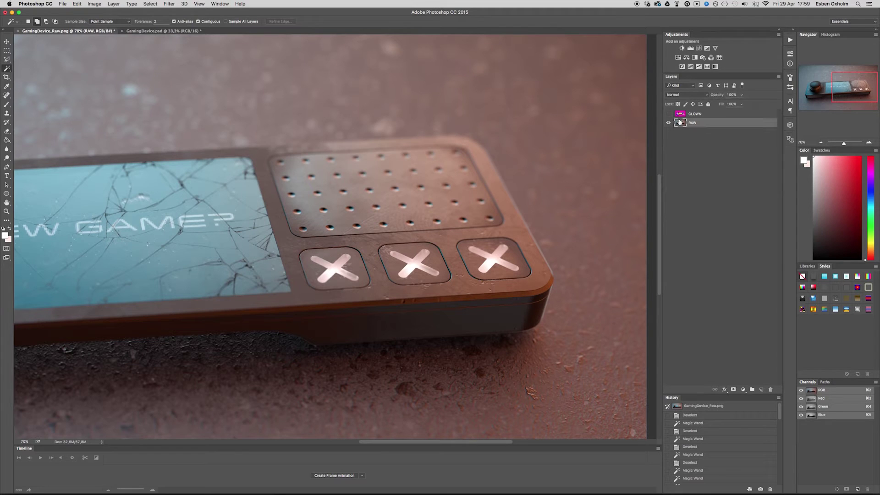
click(336, 269)
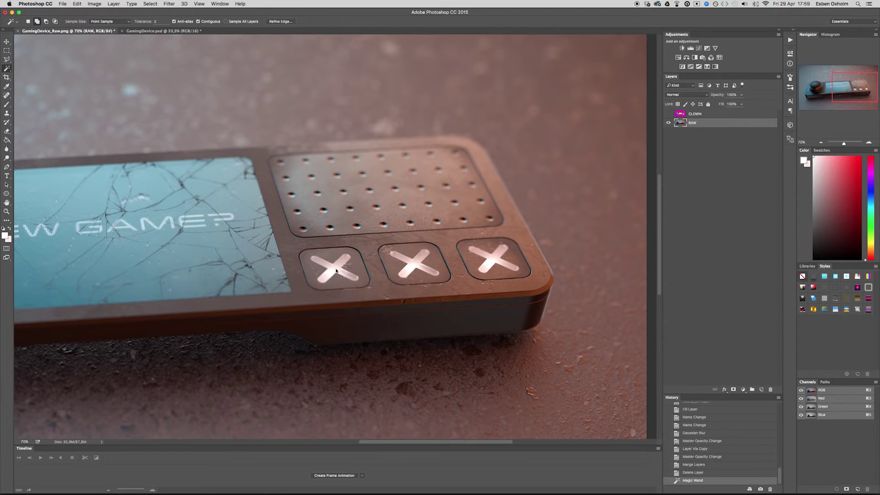
click(329, 266)
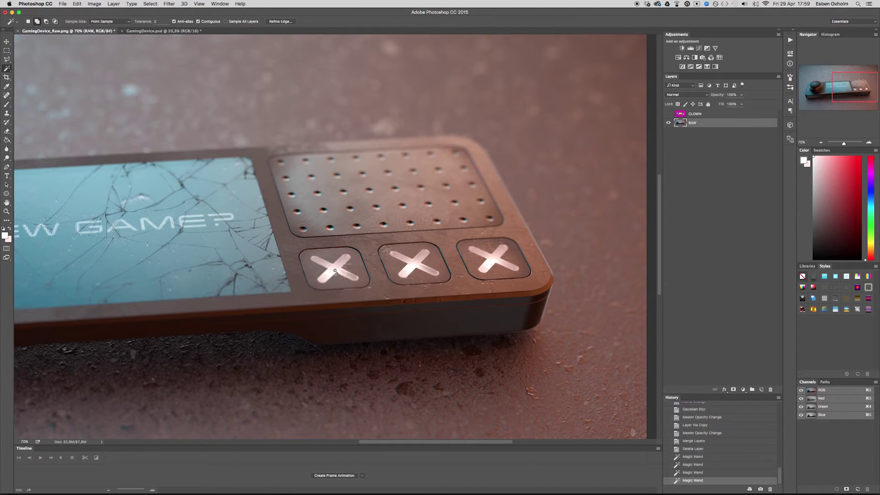
click(155, 21)
Clear the selection and Magic Wand the left, middle and right X shapes together.
key(super+d)
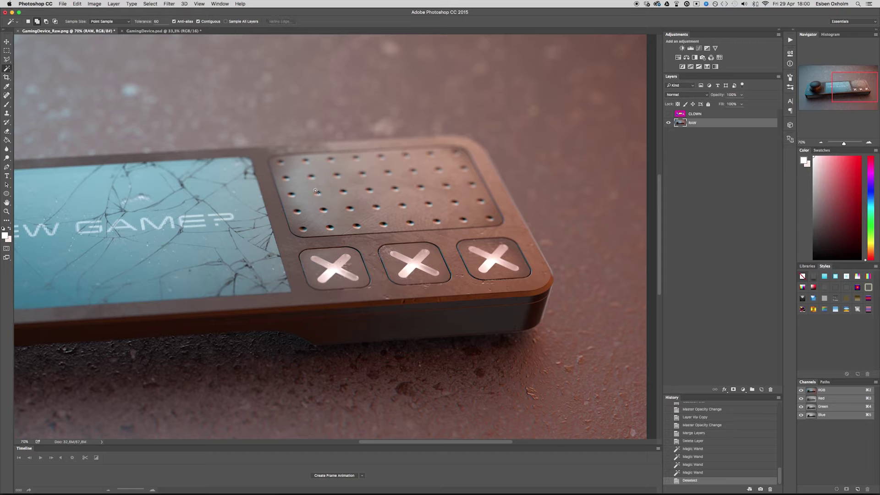
click(338, 266)
click(339, 266)
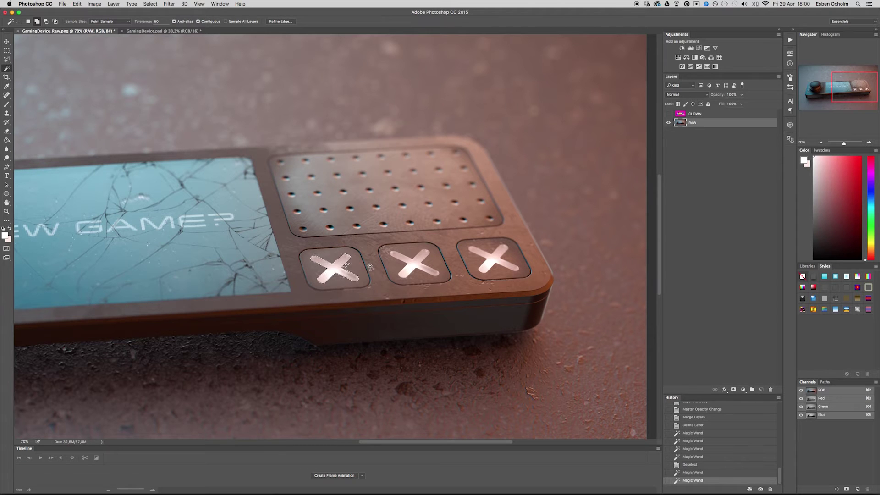
click(412, 266)
click(426, 259)
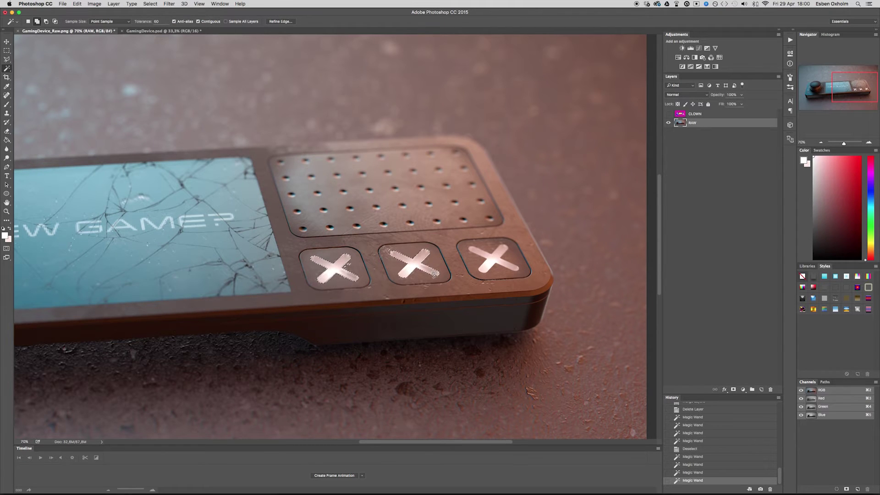
click(494, 262)
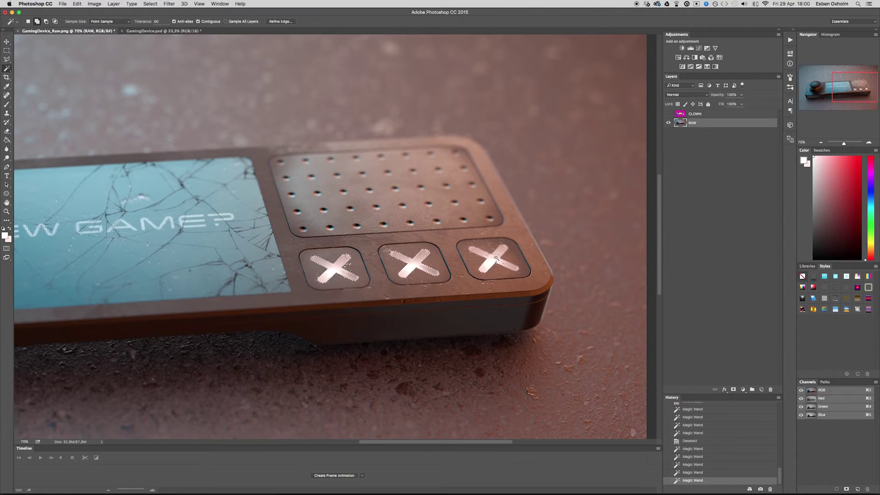
click(468, 253)
Show the CLOWN layer, Magic Wand its three X's at Tolerance 60, then hide CLOWN.
key(super+d)
click(668, 114)
click(681, 115)
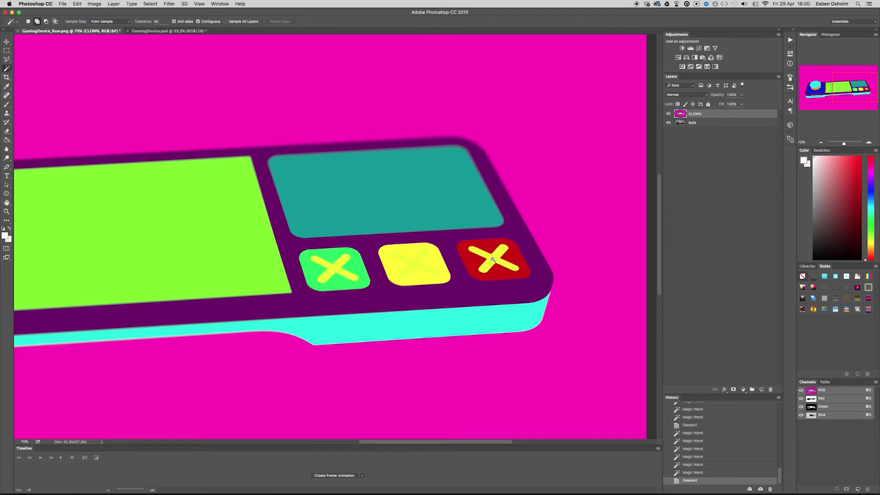
click(146, 23)
click(490, 262)
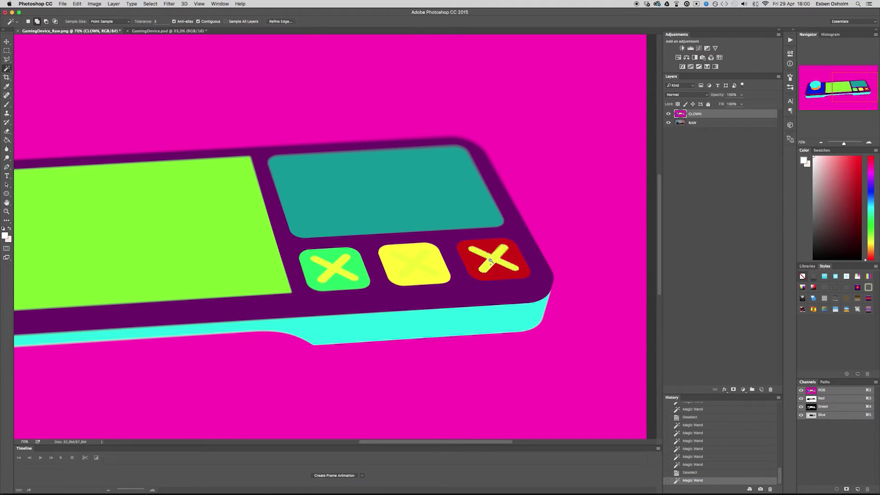
click(411, 267)
click(339, 270)
click(668, 114)
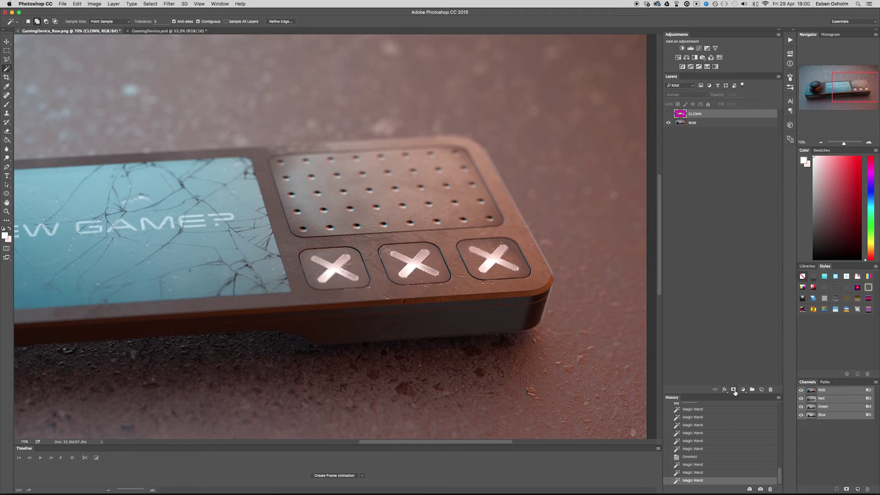
Add a new Layer 1 with a layer mask and target its pixel thumbnail.
click(761, 389)
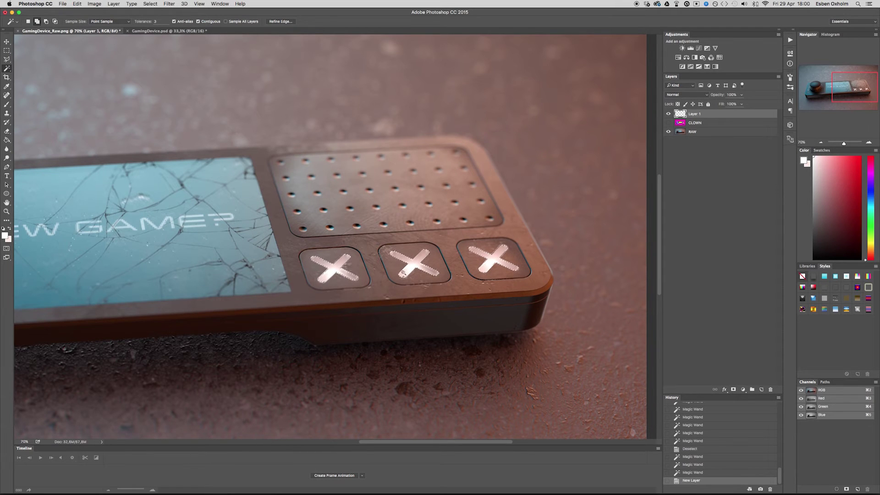
click(733, 389)
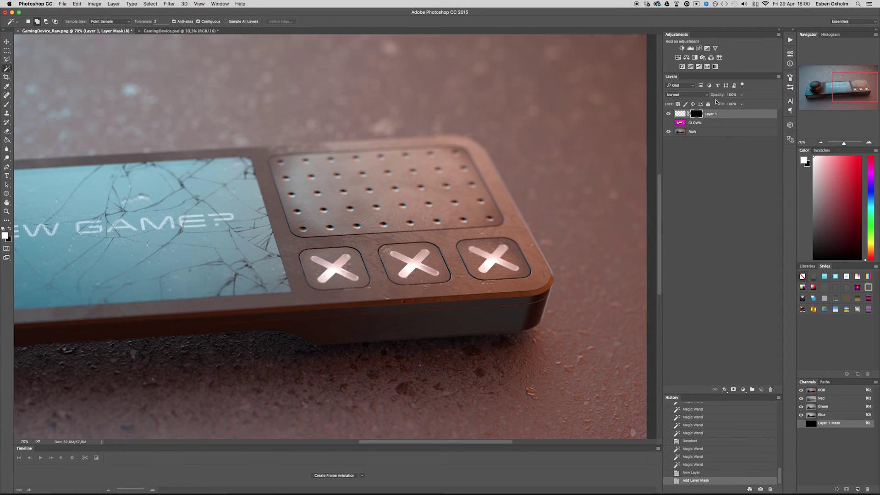
click(680, 114)
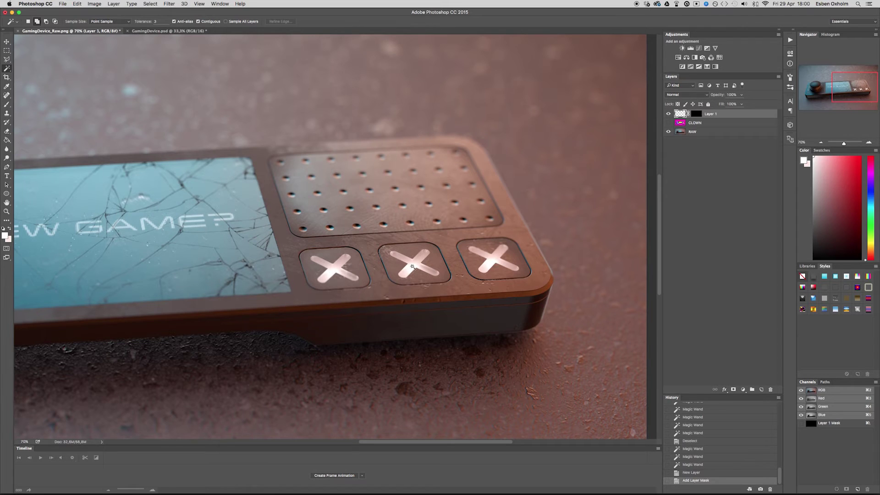
Sample colours across the middle and right X shapes with the Eyedropper.
key(i)
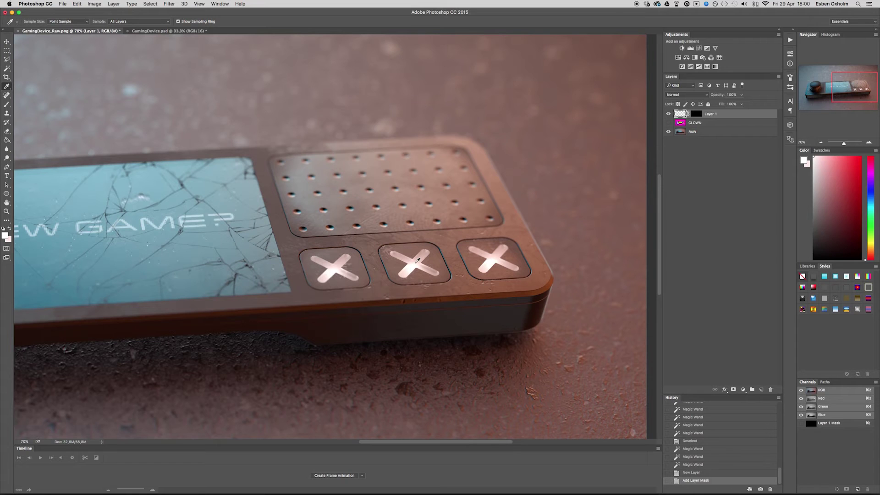
click(415, 263)
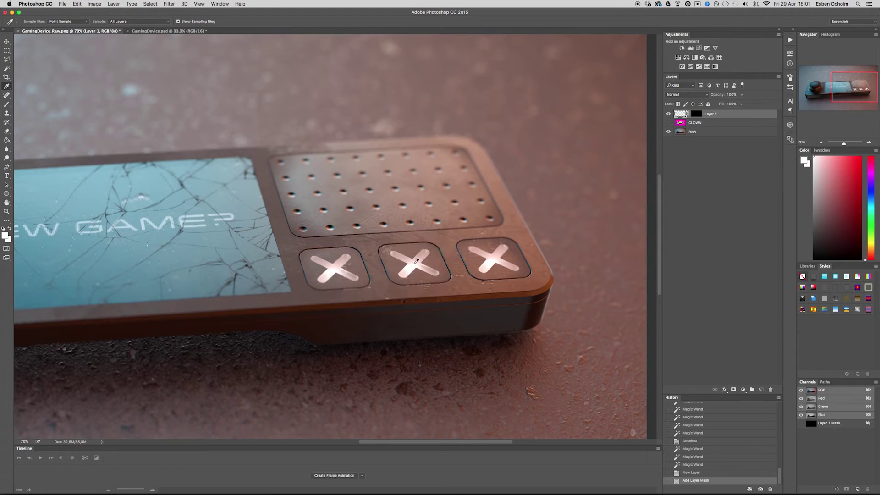
click(412, 266)
click(412, 265)
click(413, 264)
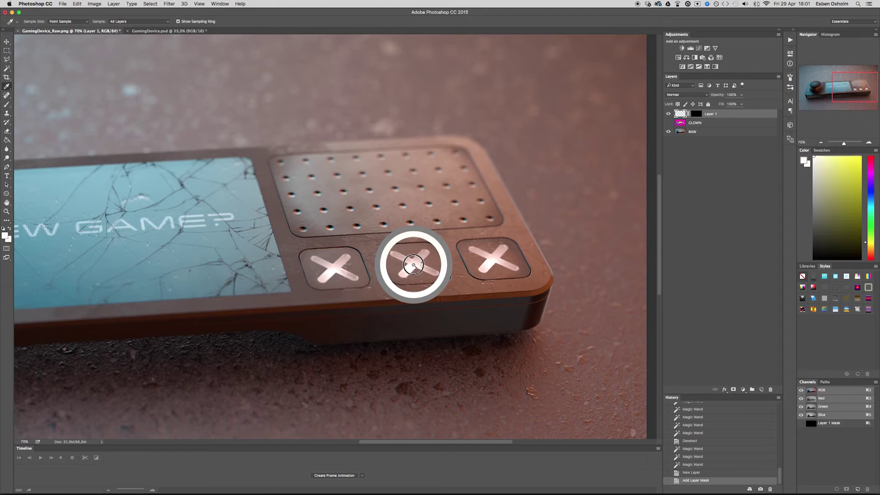
click(414, 263)
click(414, 264)
click(414, 265)
click(413, 265)
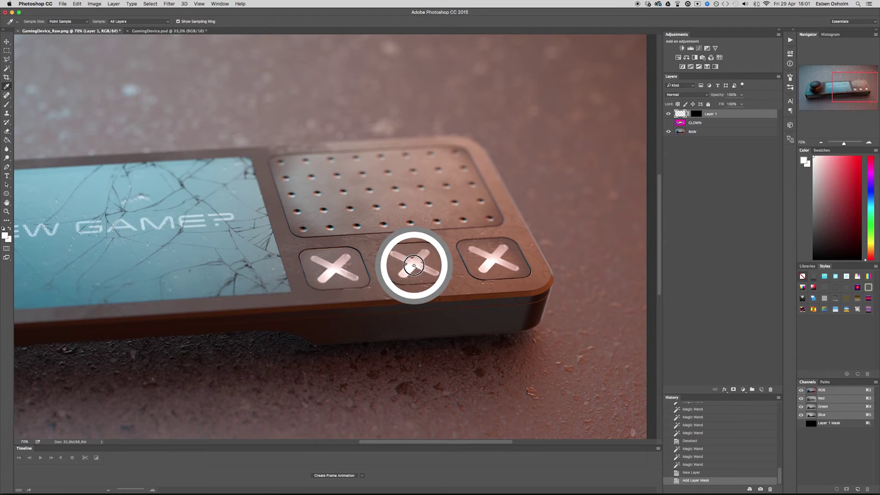
click(413, 265)
drag(413, 264, 495, 258)
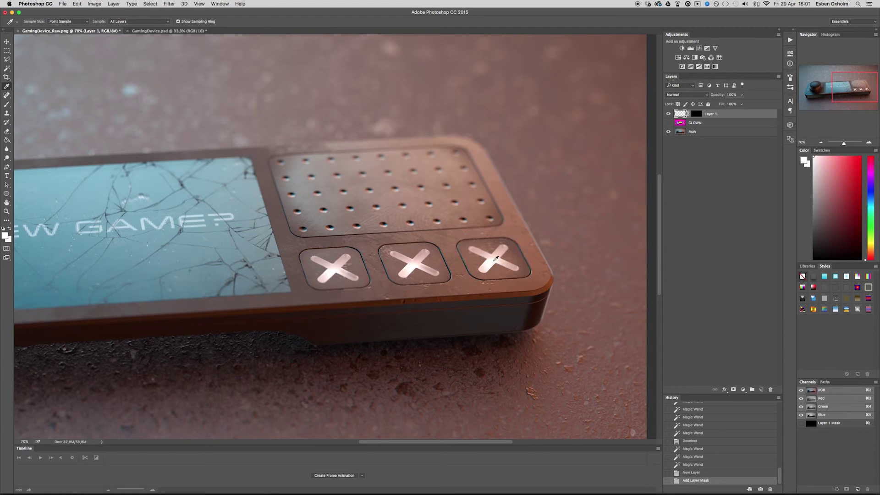
Fill the X selection with solid white and toggle the RAW layer to check it.
key(alt+BackSpace)
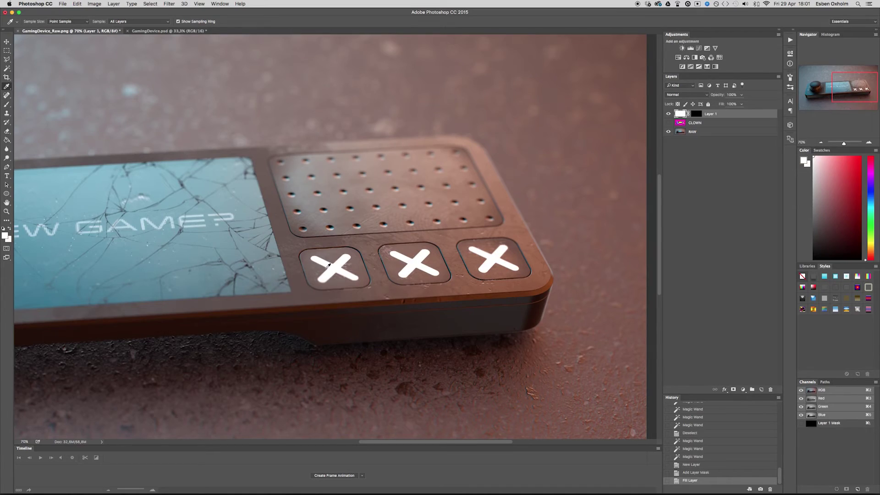
key(b)
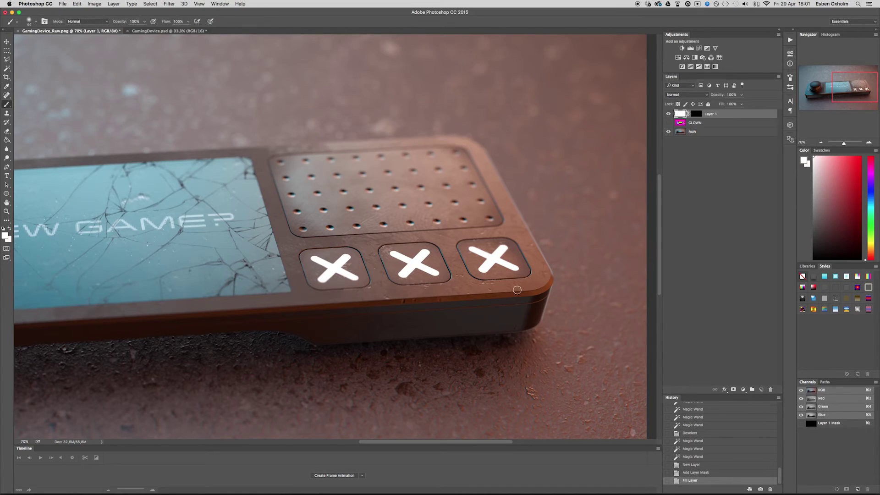
click(668, 132)
click(668, 132)
click(668, 132)
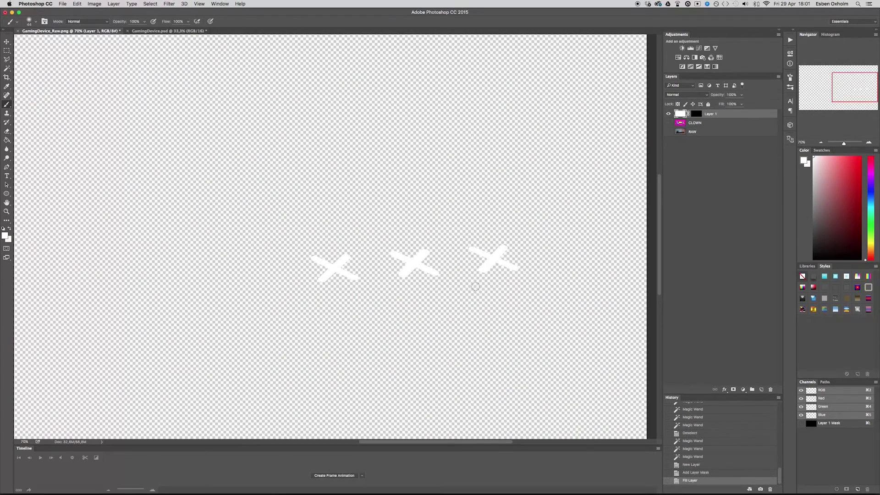
click(668, 132)
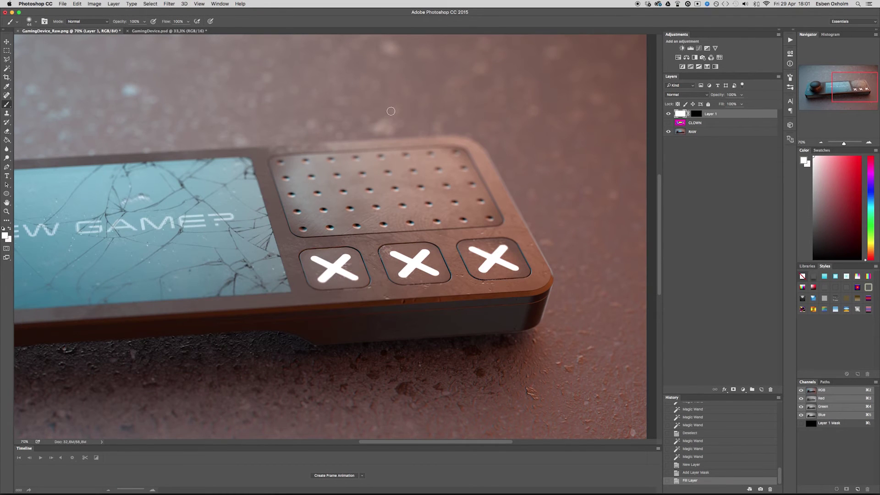
Apply a Gaussian Blur with a 17.6-pixel radius to Layer 1's white X fills.
click(168, 5)
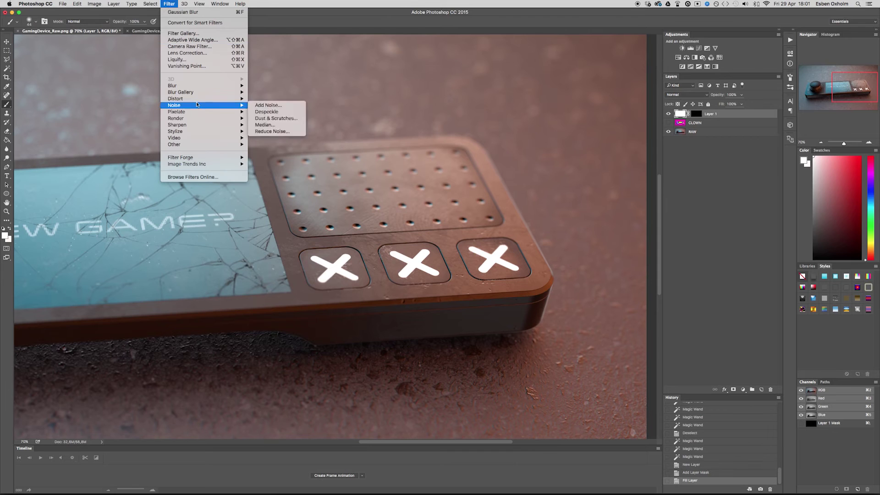
mouse_move(210, 87)
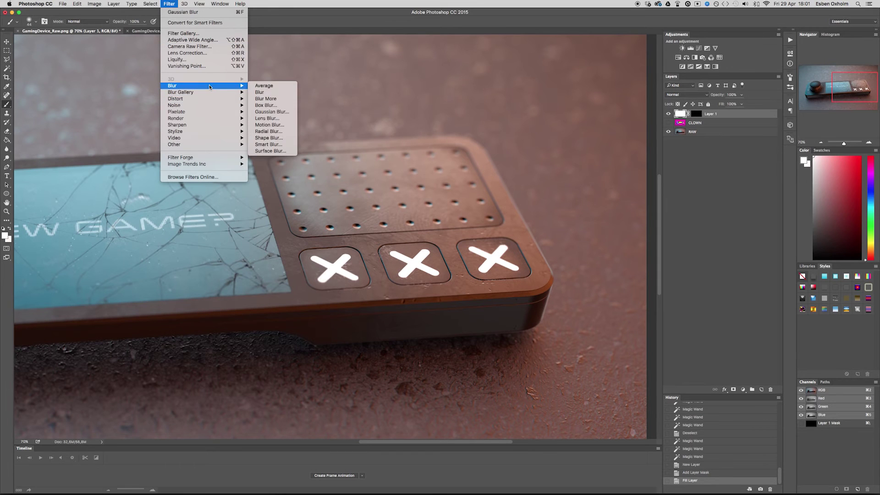
click(274, 111)
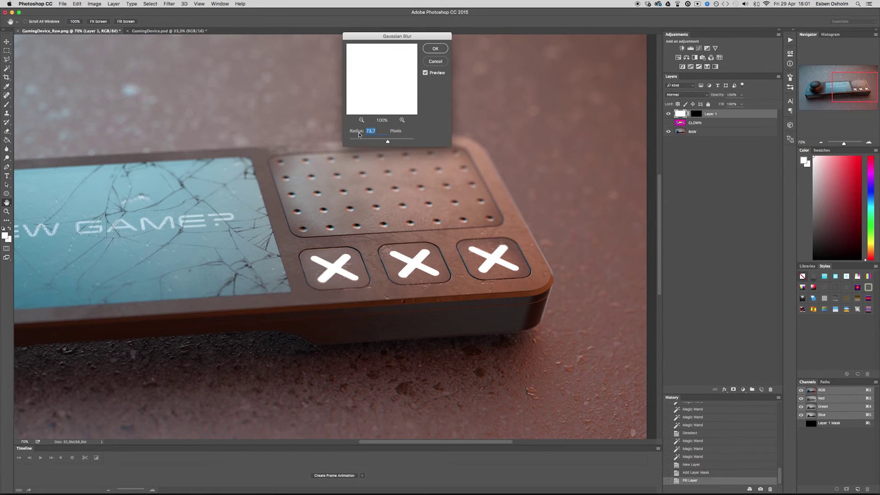
click(369, 140)
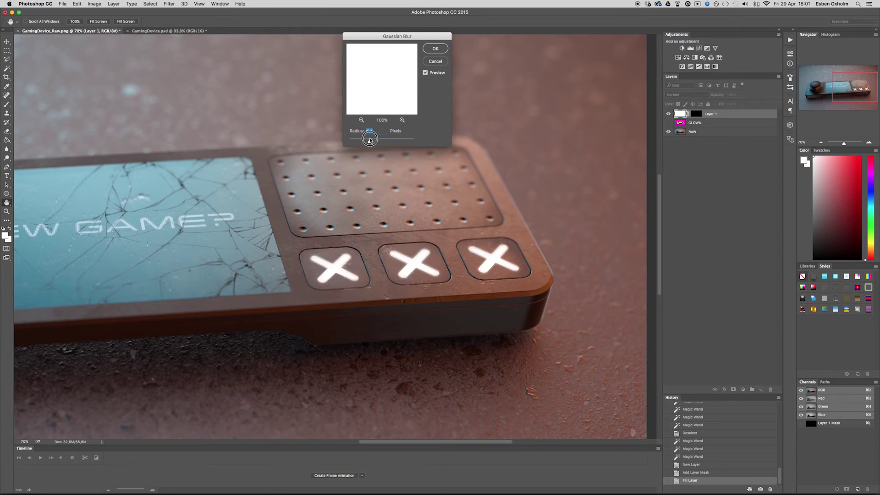
drag(369, 139, 385, 143)
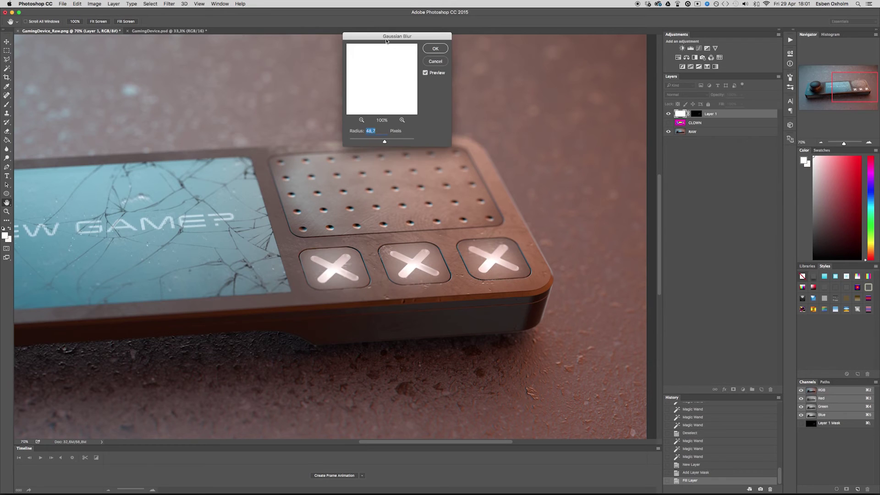
drag(385, 41, 406, 55)
drag(405, 156, 399, 157)
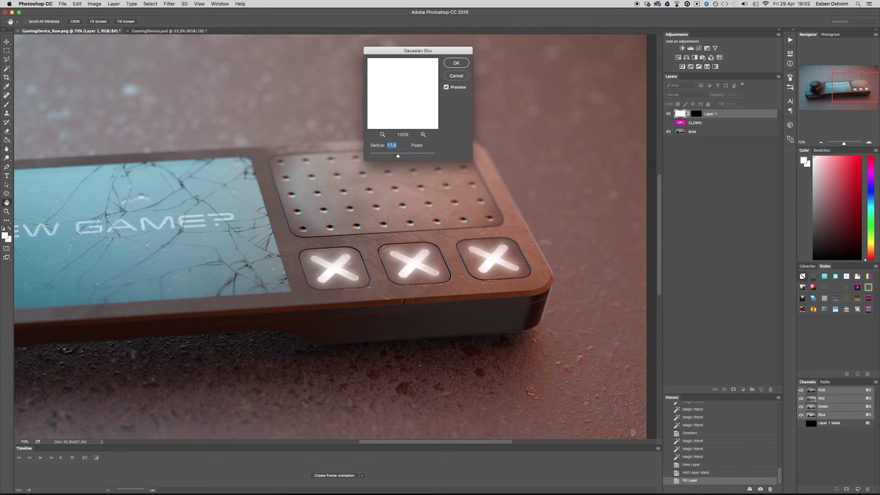
click(397, 146)
click(456, 63)
Fit the image on screen and toggle Layer 1's white glow on and off to compare.
scroll(514, 208, down, 5)
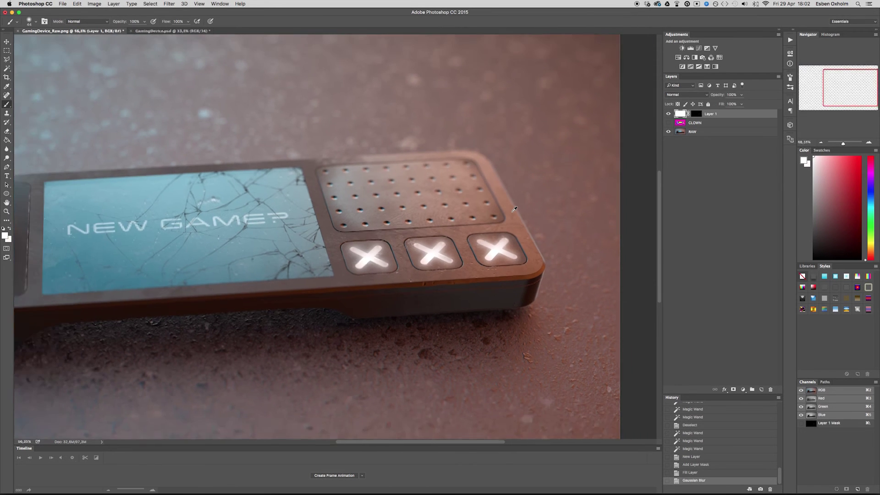
key(ctrl+0)
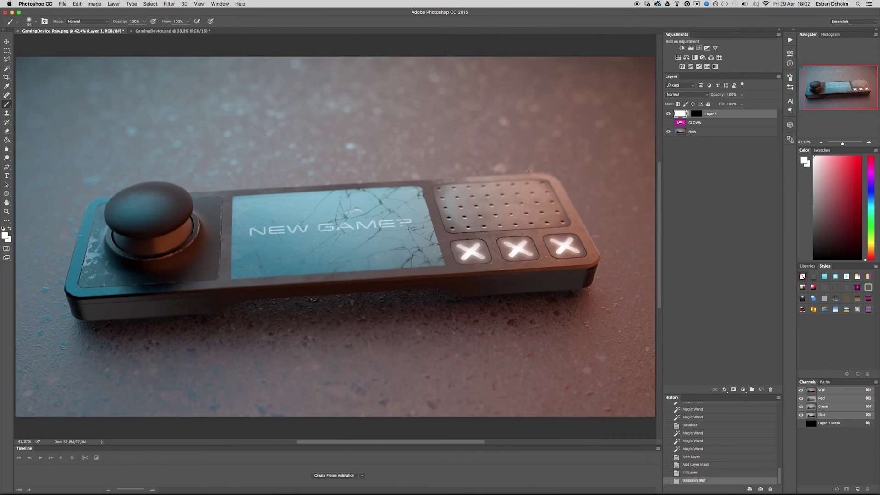
click(669, 114)
click(669, 114)
click(669, 114)
click(669, 114)
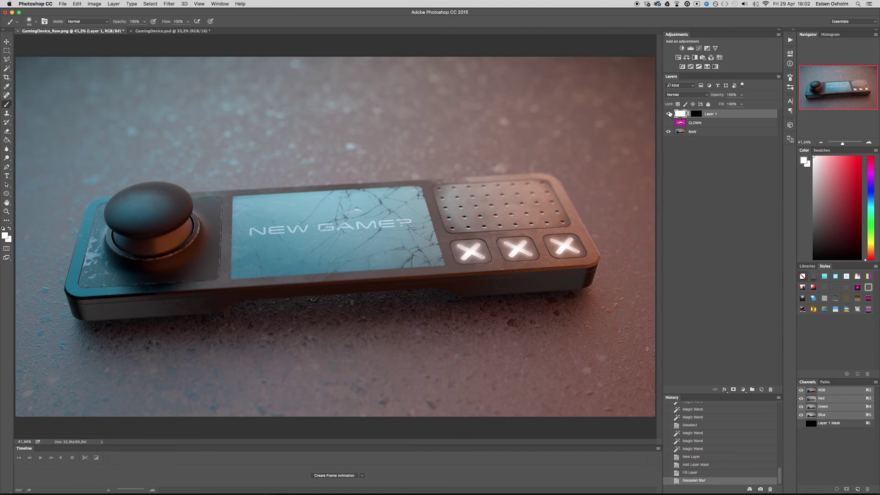
click(668, 114)
click(669, 114)
click(668, 113)
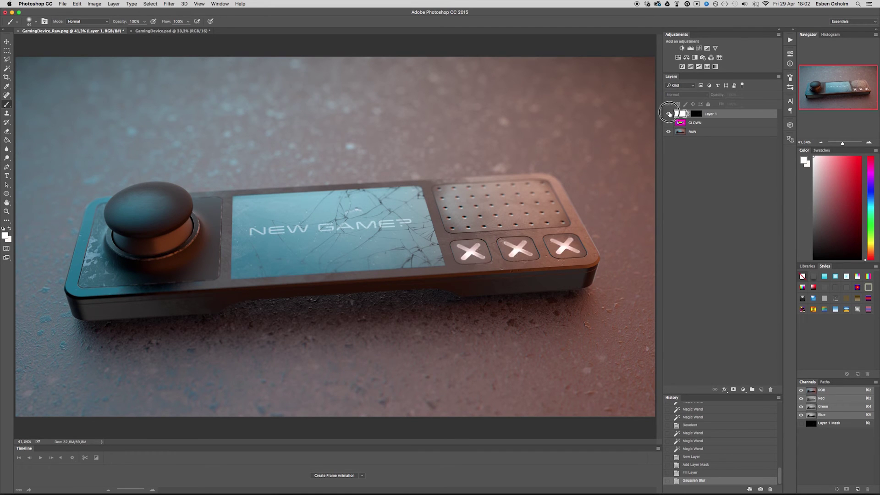
click(668, 114)
click(668, 114)
click(668, 114)
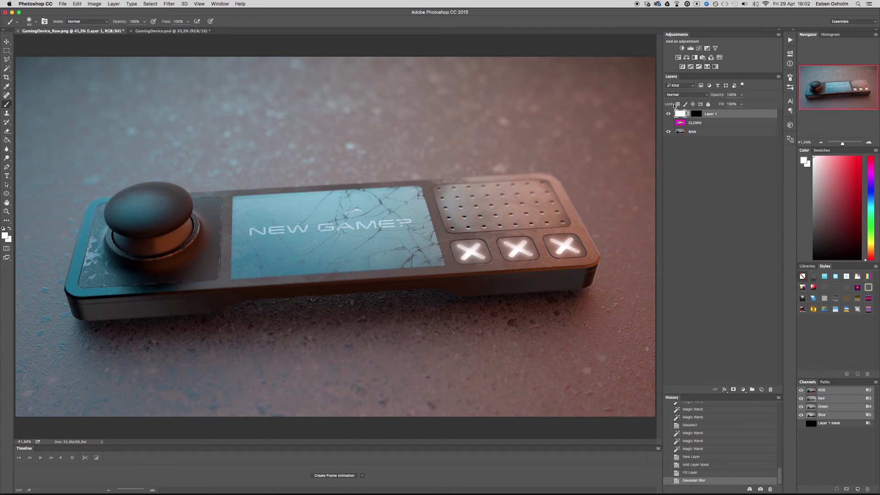
Drag Layer 1's opacity down to about 70%.
click(739, 94)
drag(740, 103, 730, 104)
click(718, 159)
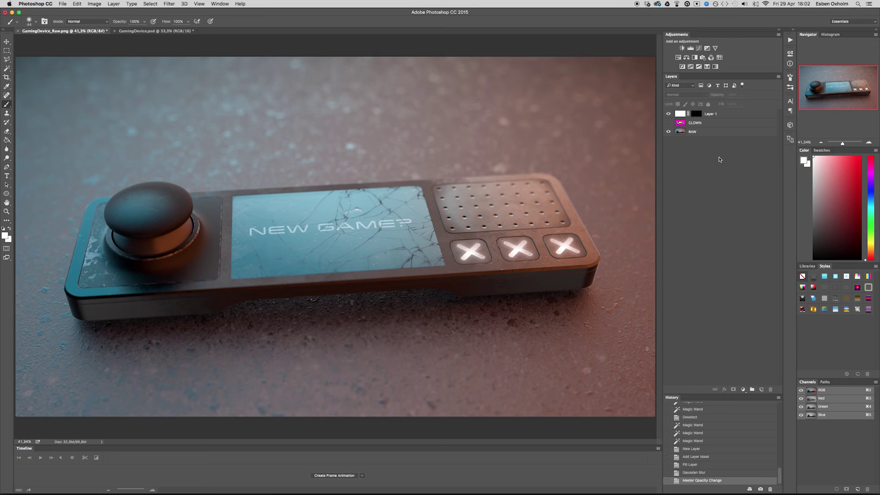
On a new Layer 2, dab a 121 px soft white brush on each X and lower its opacity.
click(761, 389)
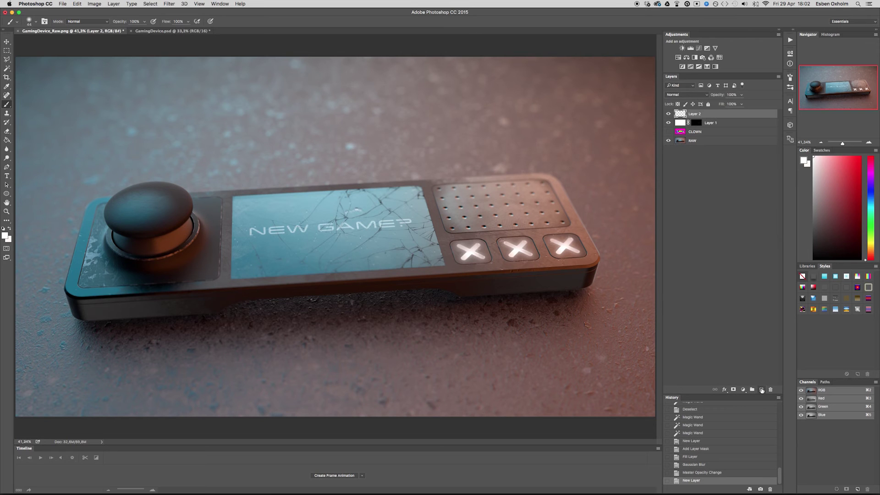
right_click(247, 144)
drag(295, 162, 331, 159)
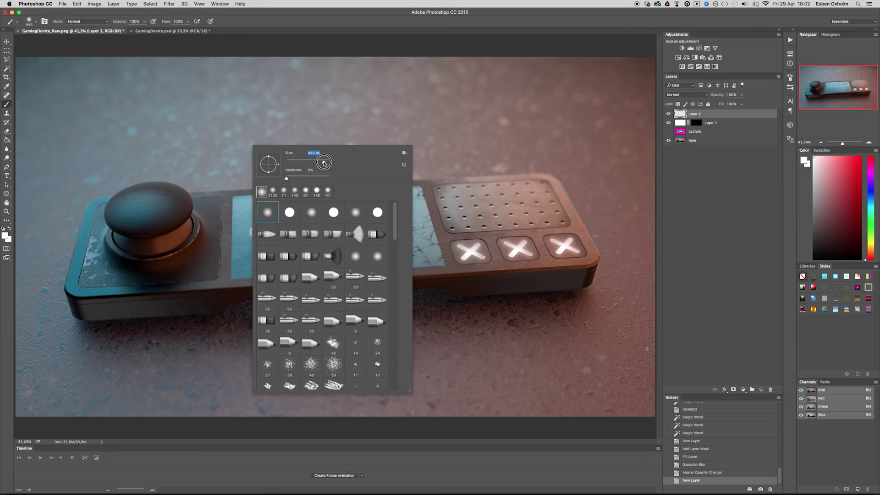
click(472, 252)
click(517, 249)
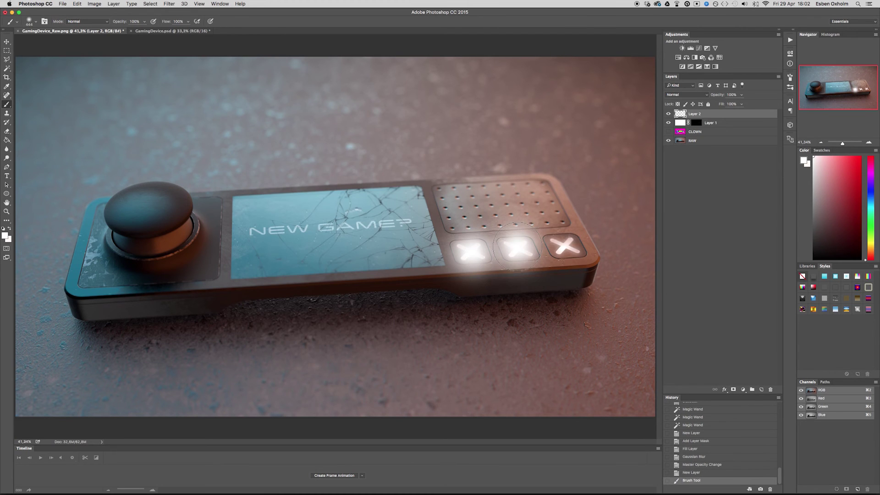
click(564, 247)
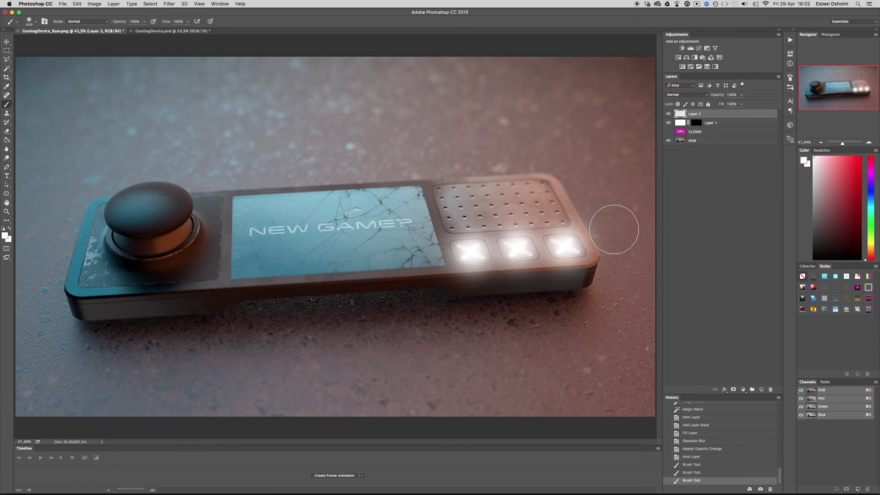
click(741, 94)
mouse_move(741, 103)
mouse_down()
mouse_move(715, 104)
mouse_move(724, 103)
mouse_up()
Try Overlay and Soft Light, then set Layer 2's blend mode to Hard Light.
click(686, 95)
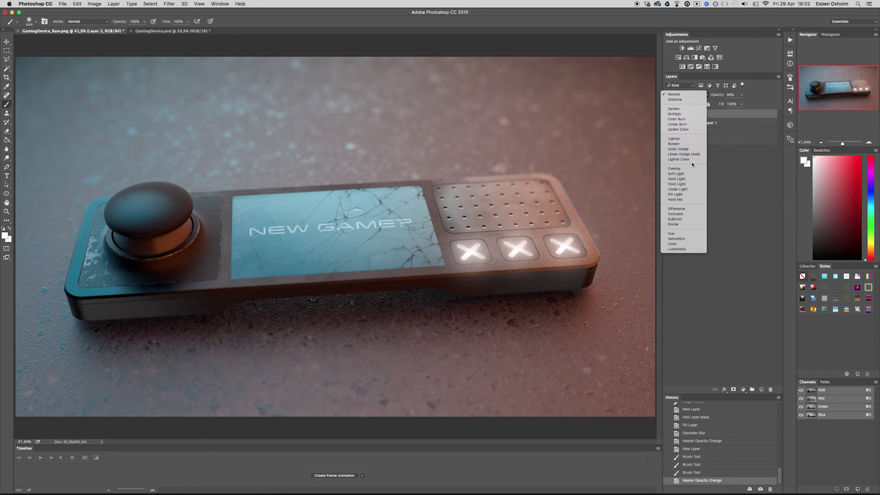
click(690, 169)
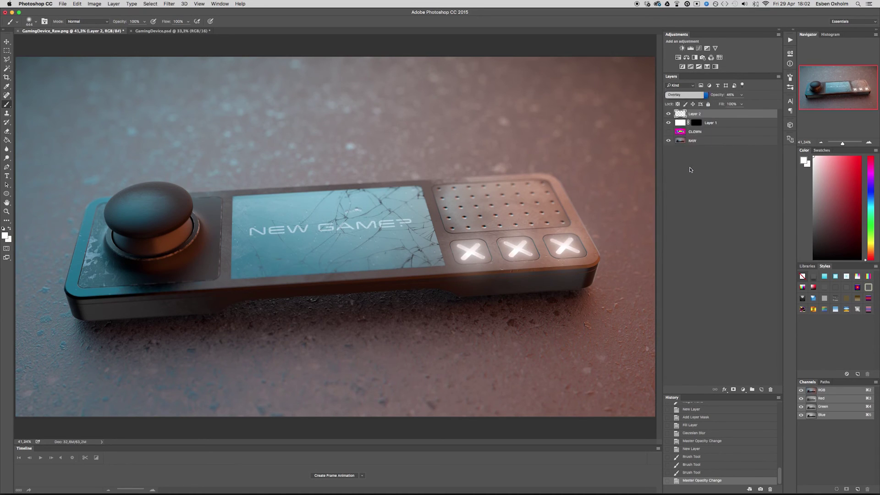
click(677, 95)
click(677, 99)
click(680, 95)
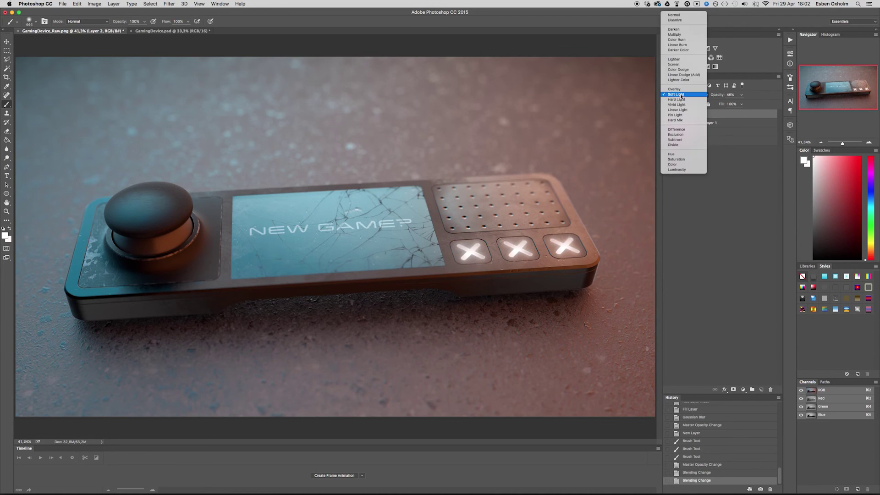
click(680, 100)
Lower Layer 2's opacity to about 27%, toggling its visibility to compare.
drag(741, 94, 737, 104)
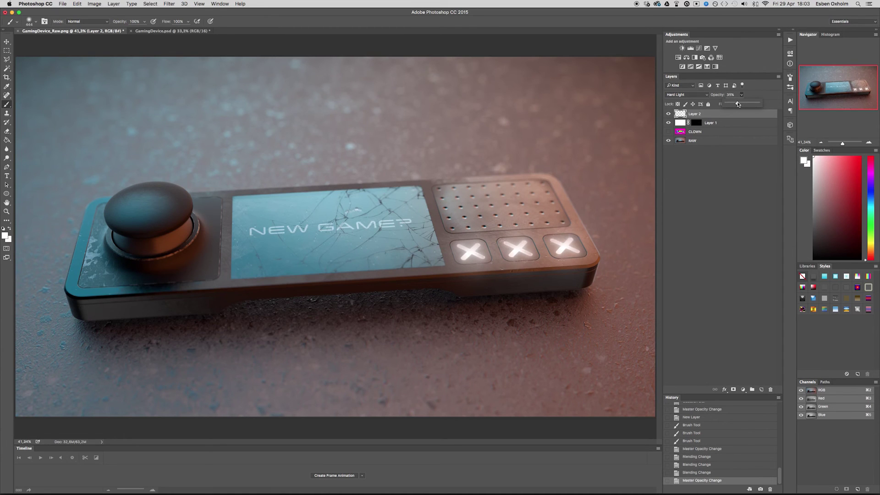
drag(737, 104, 739, 104)
click(668, 115)
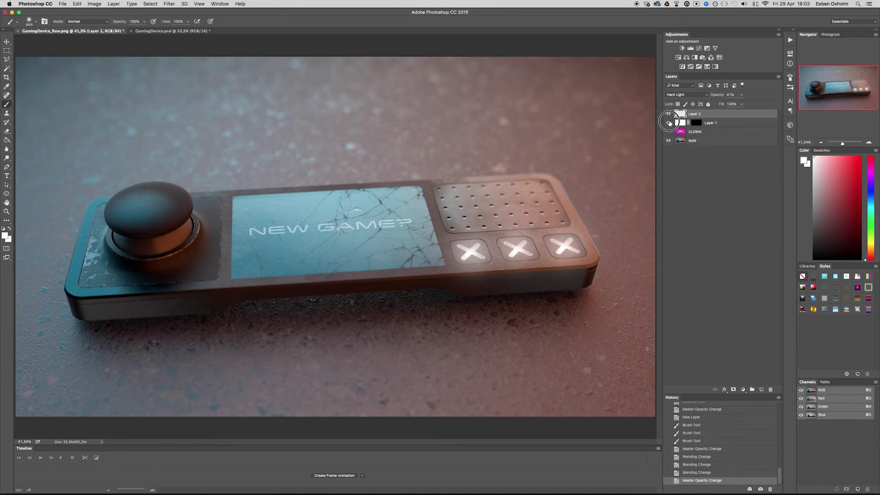
click(668, 114)
click(668, 114)
click(668, 115)
click(742, 95)
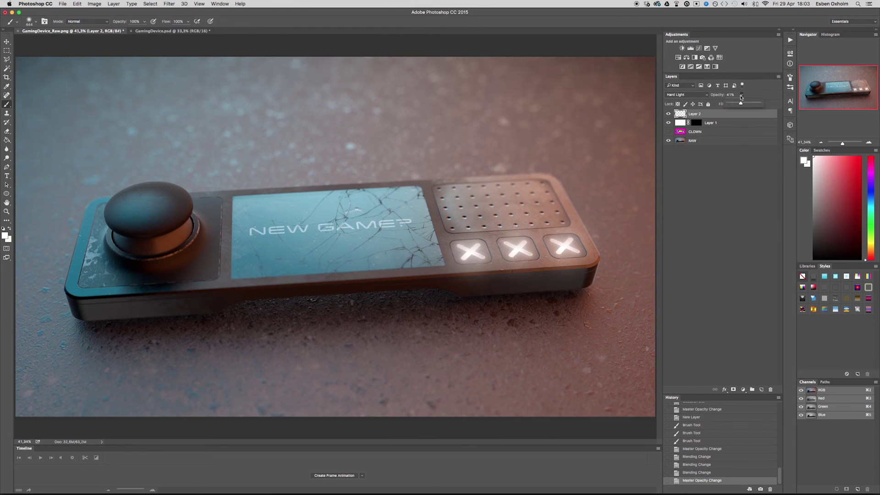
drag(739, 103, 735, 104)
click(668, 113)
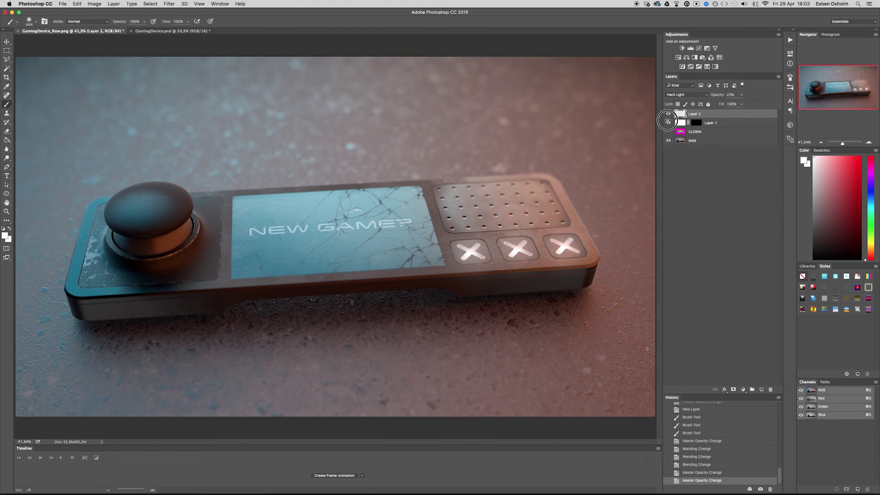
click(668, 113)
Raise Layer 1's white glow opacity to 83% and zoom in on the X buttons.
click(709, 123)
click(741, 94)
drag(741, 102, 745, 105)
click(739, 152)
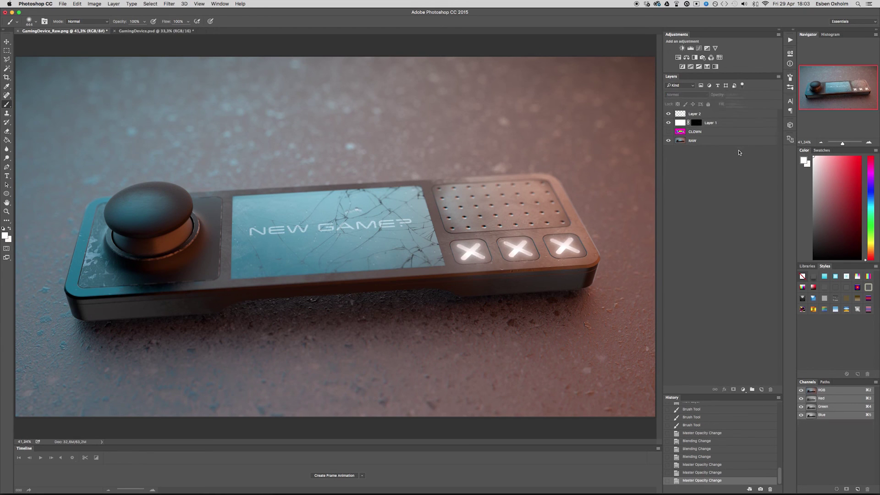
click(868, 142)
drag(843, 97, 847, 98)
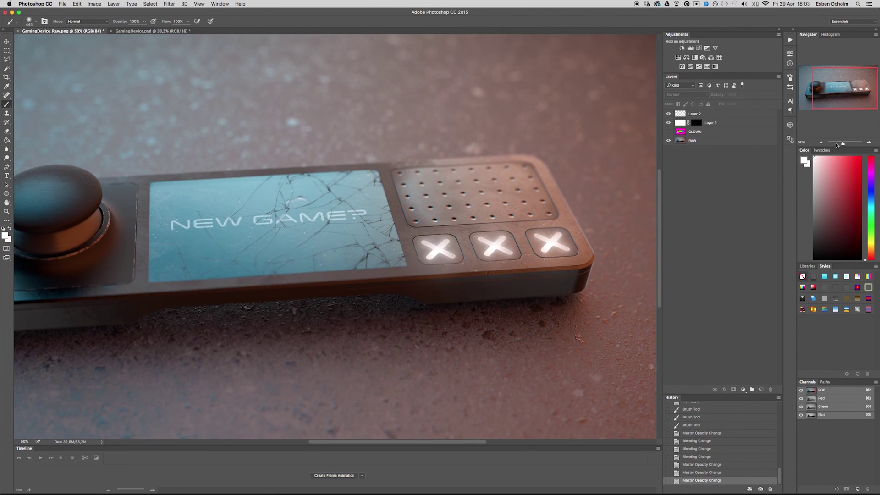
click(820, 142)
mouse_move(841, 142)
mouse_down()
mouse_move(867, 143)
mouse_move(842, 143)
mouse_up()
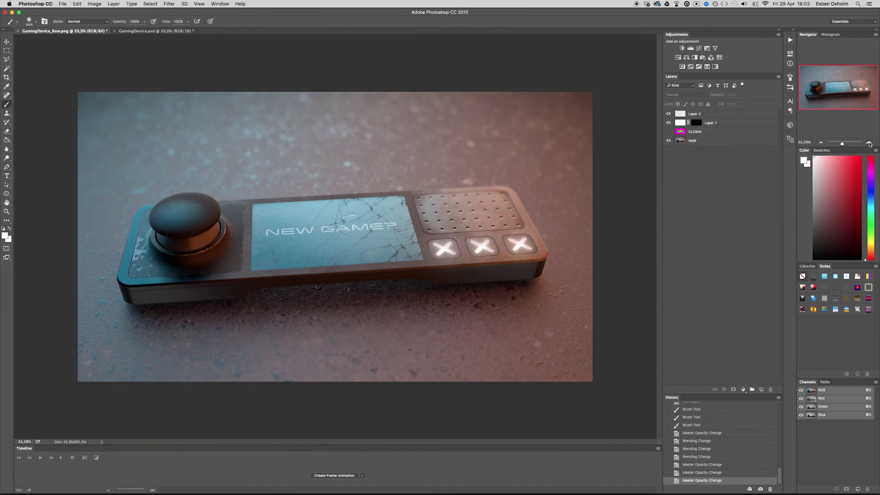